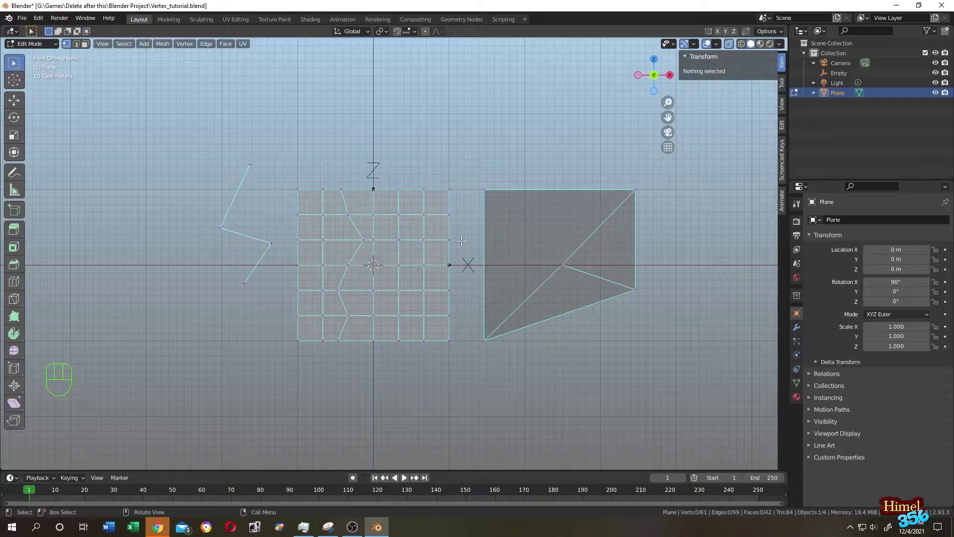
Zoom in on the meshes and select the grid's upper zigzag bend vertex to show its Transform values
{"action": "scroll", "coordinate": [462, 241], "scroll_direction": "up", "scroll_amount": 1}
{"action": "middle_click_drag", "start_coordinate": [481, 165], "coordinate": [480, 186], "text": "shift"}
{"action": "left_click_drag", "start_coordinate": [313, 186], "coordinate": [359, 412]}
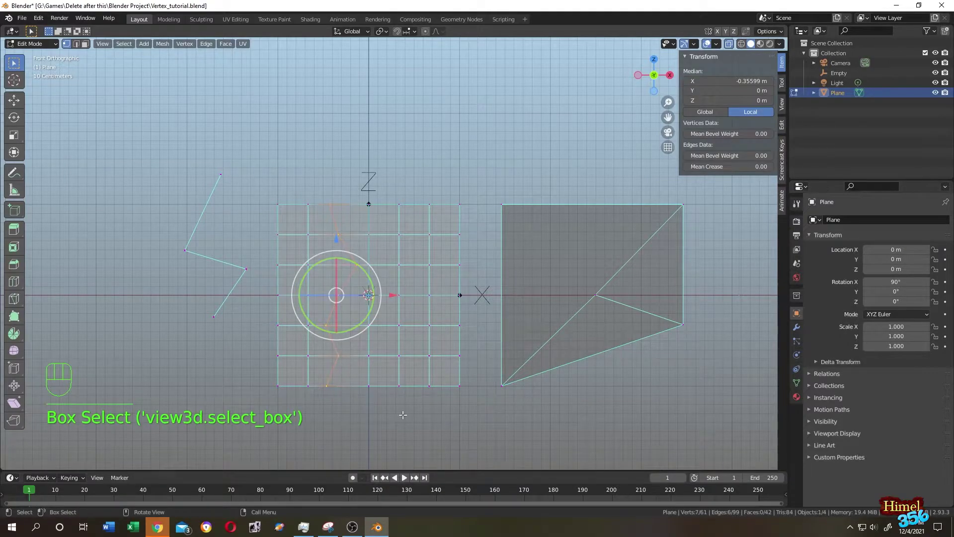
{"action": "left_click", "coordinate": [377, 436]}
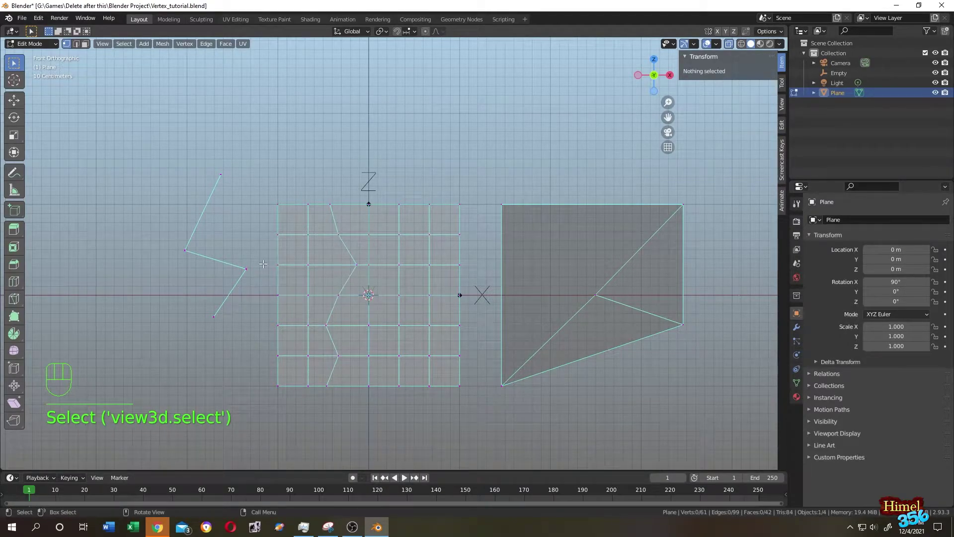
{"action": "left_click", "coordinate": [357, 266]}
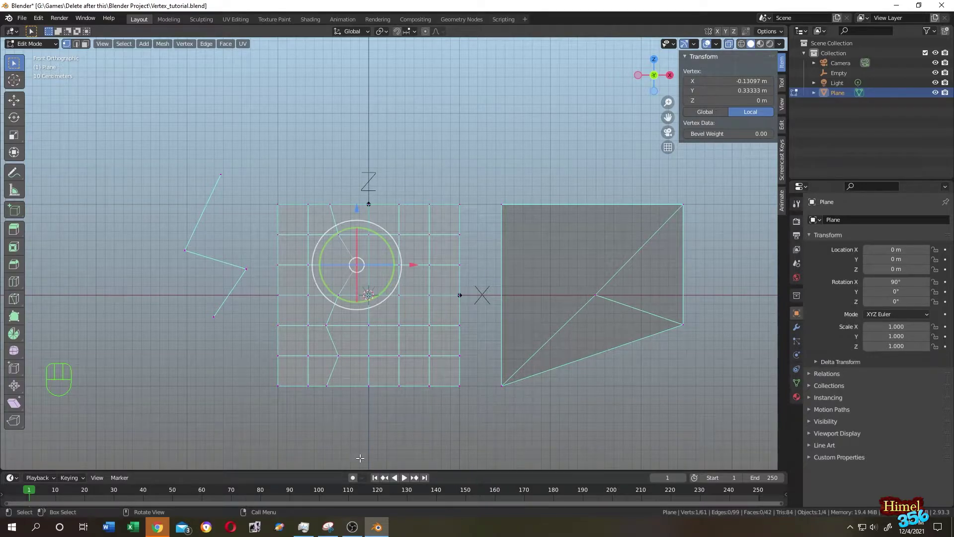
Orbit into a perspective view, then trial-move a grid vertex downward and undo it
{"action": "middle_click_drag", "start_coordinate": [482, 164], "coordinate": [70, 262]}
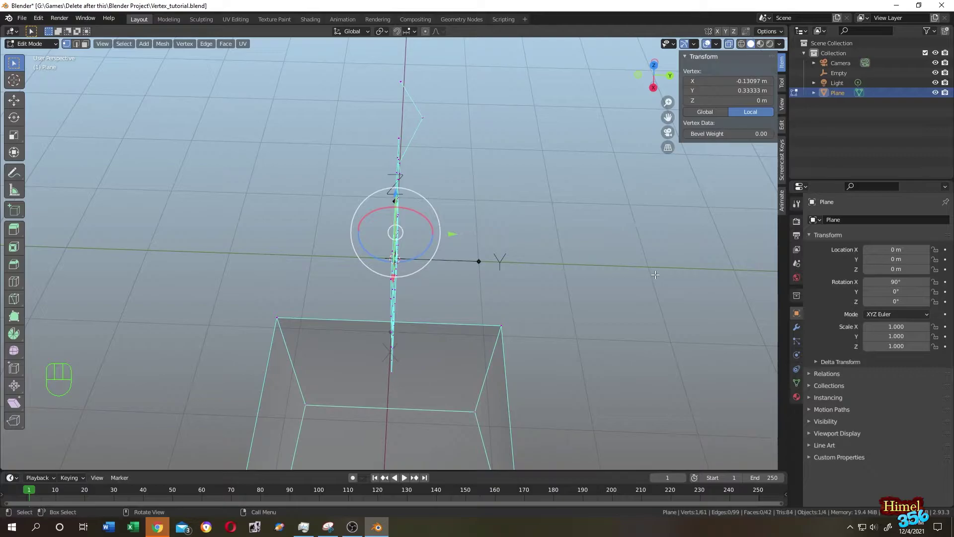
{"action": "middle_click_drag", "start_coordinate": [544, 272], "coordinate": [338, 204]}
{"action": "left_click_drag", "start_coordinate": [308, 264], "coordinate": [311, 213]}
{"action": "key", "text": "ctrl+z"}
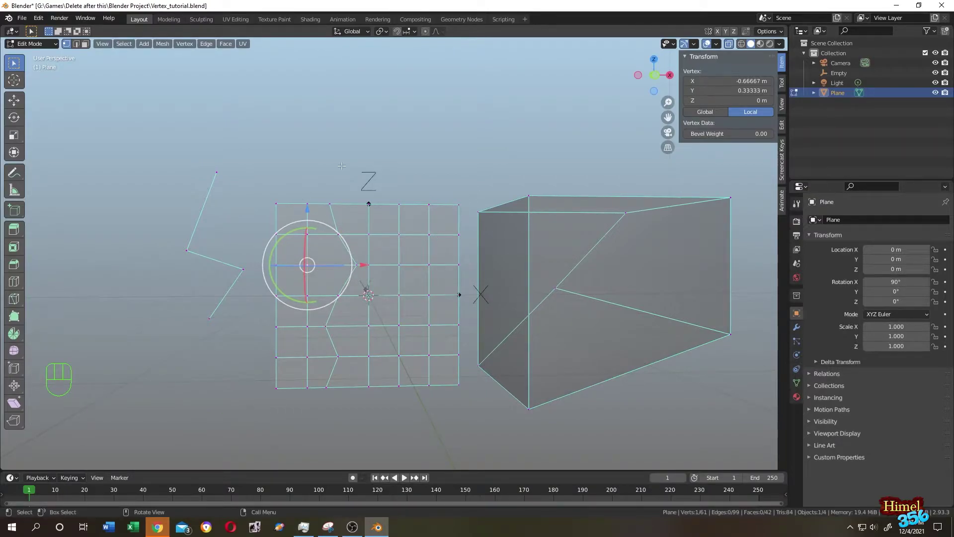
Nudge a lower zigzag vertex slightly along X, then reselect the upper zigzag vertex
{"action": "left_click", "coordinate": [432, 118]}
{"action": "middle_click_drag", "start_coordinate": [280, 298], "coordinate": [280, 268]}
{"action": "left_click", "coordinate": [326, 325]}
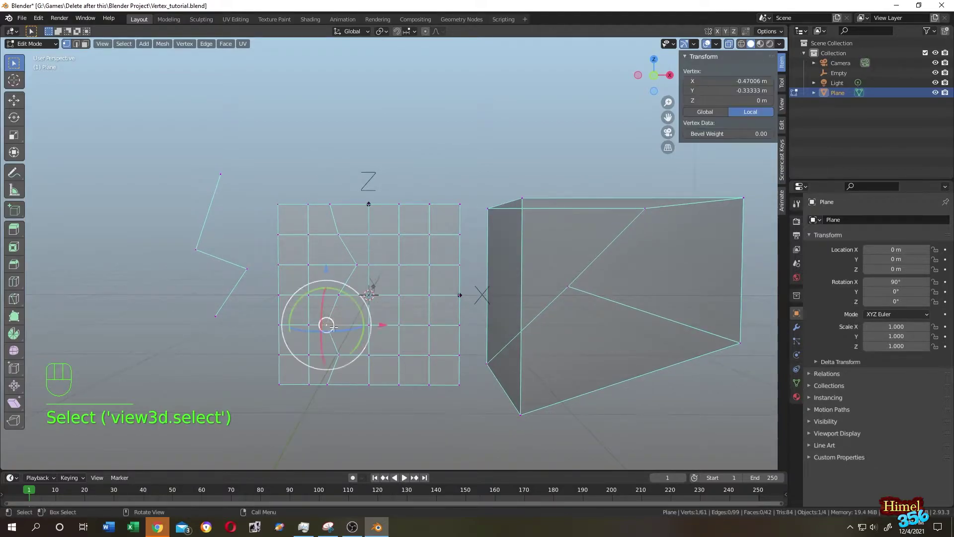
{"action": "mouse_move", "coordinate": [379, 324]}
{"action": "left_mouse_down"}
{"action": "mouse_move", "coordinate": [424, 332]}
{"action": "mouse_move", "coordinate": [379, 334]}
{"action": "left_mouse_up"}
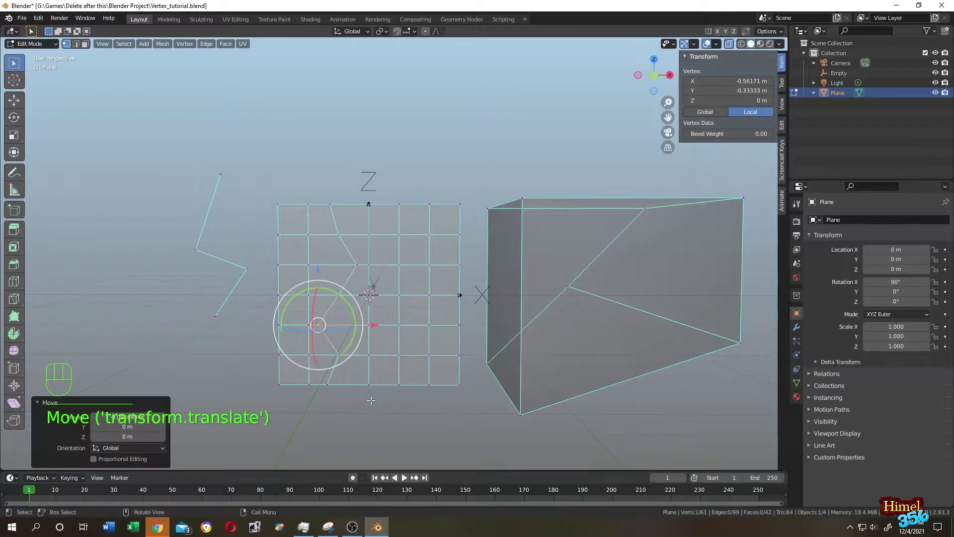
{"action": "left_click", "coordinate": [376, 413]}
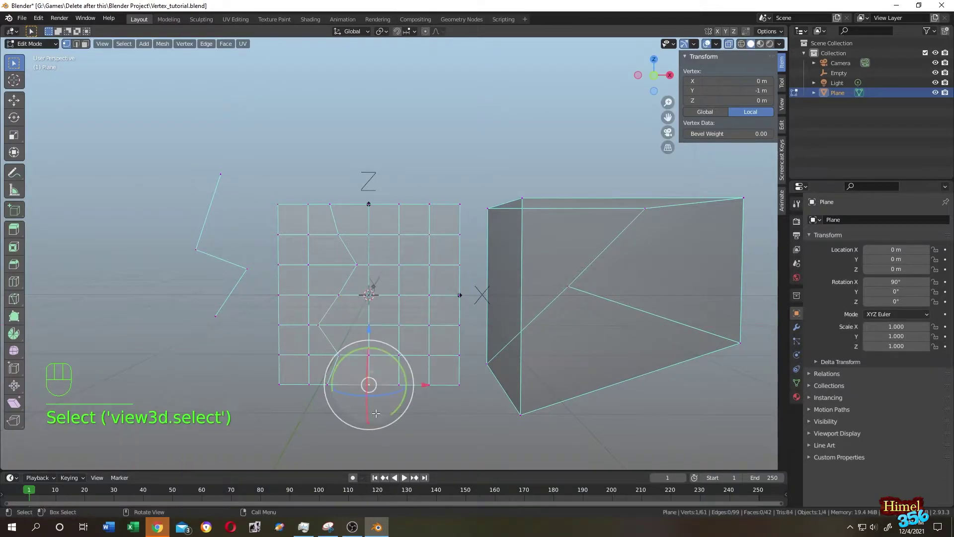
{"action": "left_click", "coordinate": [356, 264]}
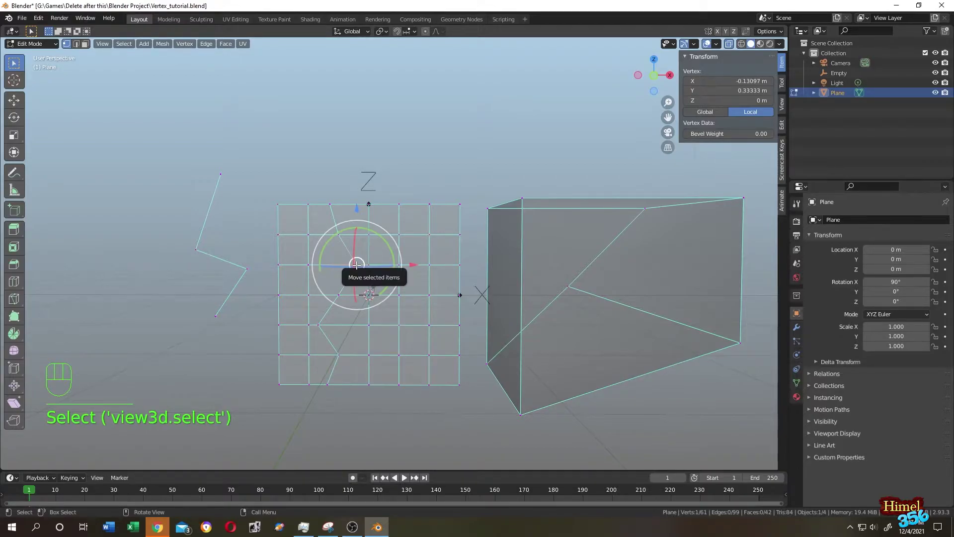
{"action": "key", "text": "n"}
{"action": "key", "text": "n"}
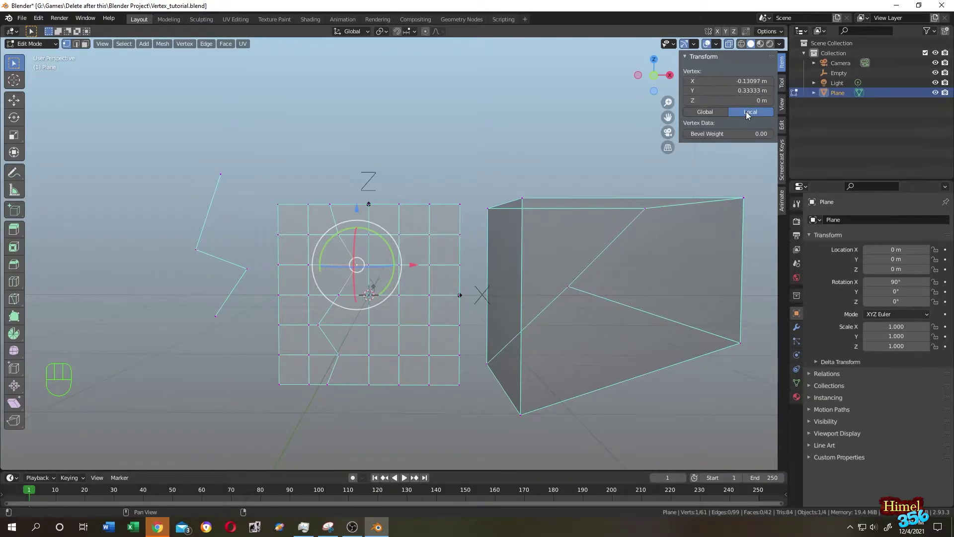
Switch the N panel to Global and copy the upper vertex's X value, -0.13098 m
{"action": "left_click", "coordinate": [706, 112]}
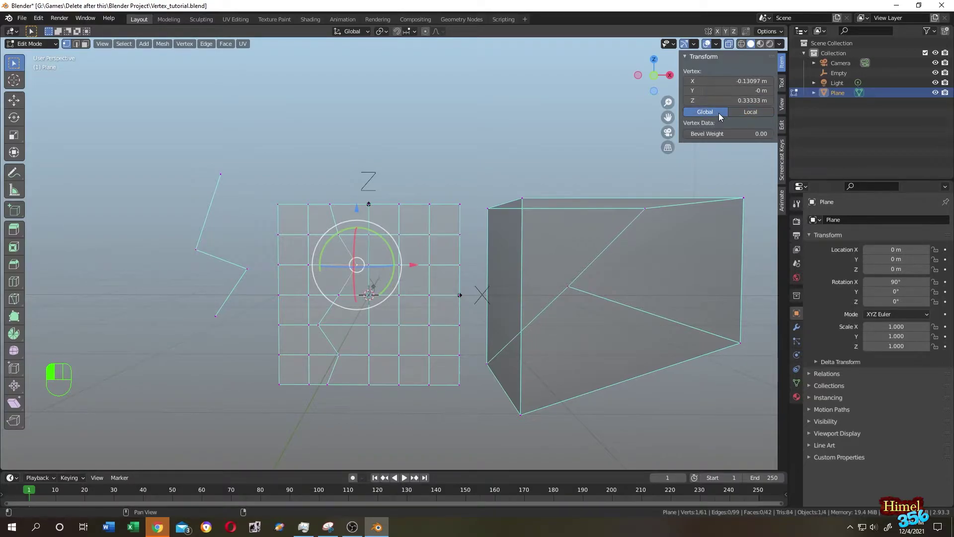
{"action": "left_click", "coordinate": [736, 82]}
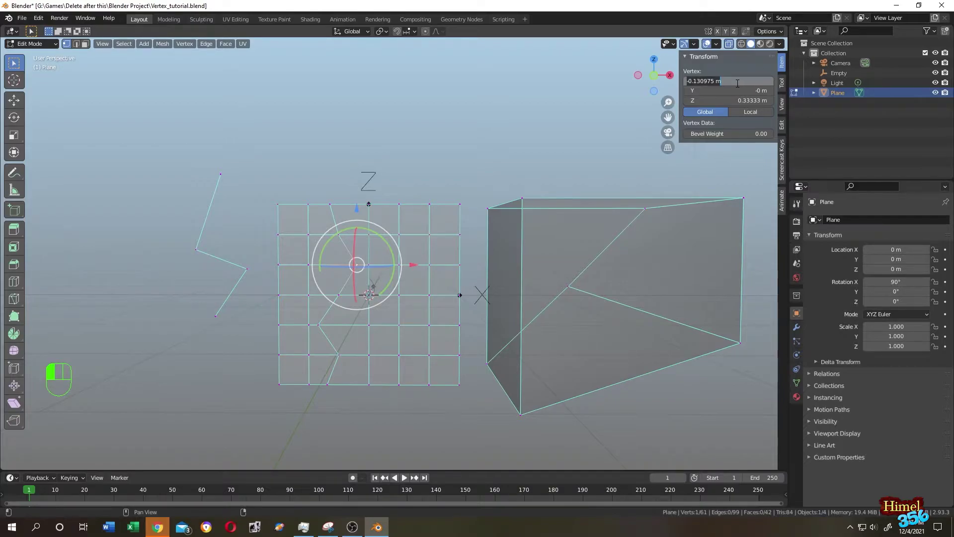
{"action": "key", "text": "ctrl"}
{"action": "left_click", "coordinate": [455, 108]}
Scale the seven zigzag column vertices to zero along X
{"action": "left_click_drag", "start_coordinate": [316, 181], "coordinate": [356, 403]}
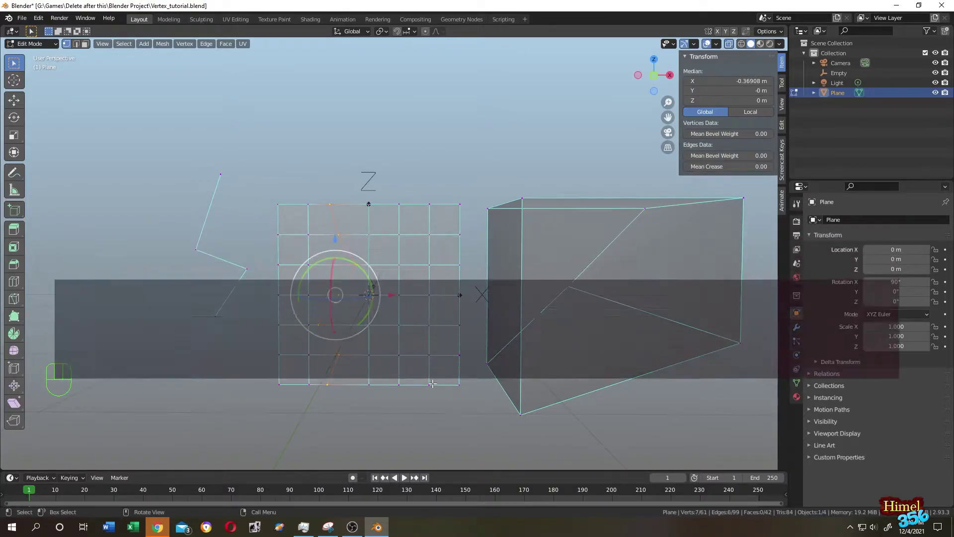
{"action": "key", "text": "s"}
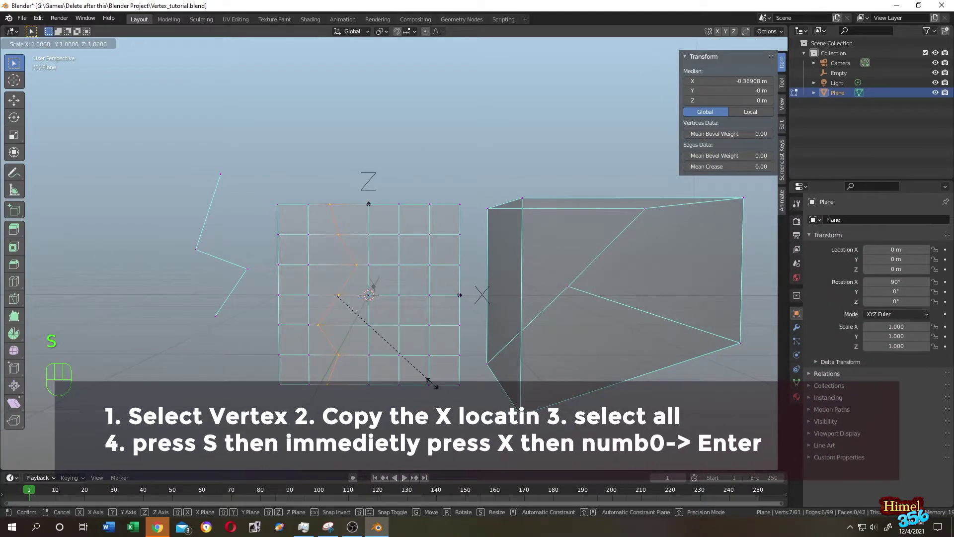
{"action": "key", "text": "x"}
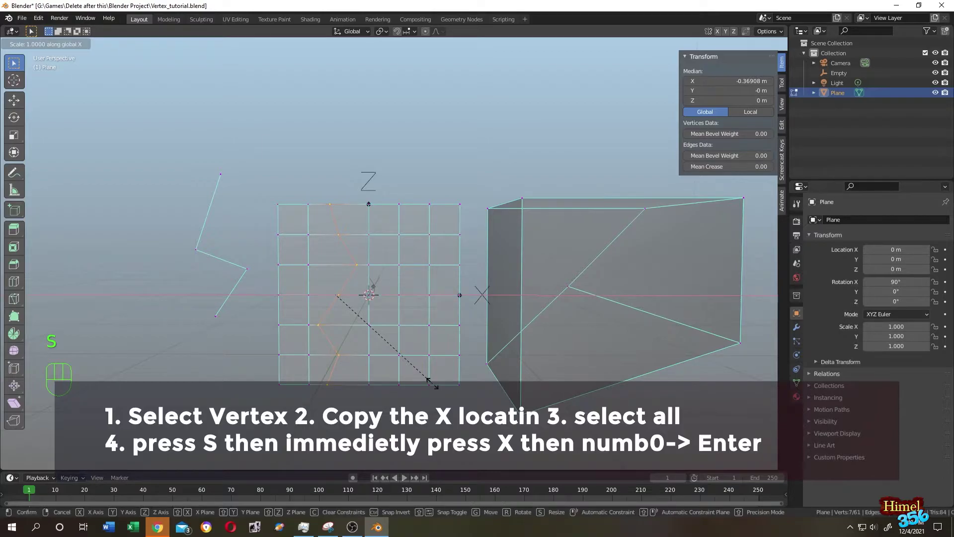
{"action": "key", "text": "0"}
{"action": "key", "text": "Return"}
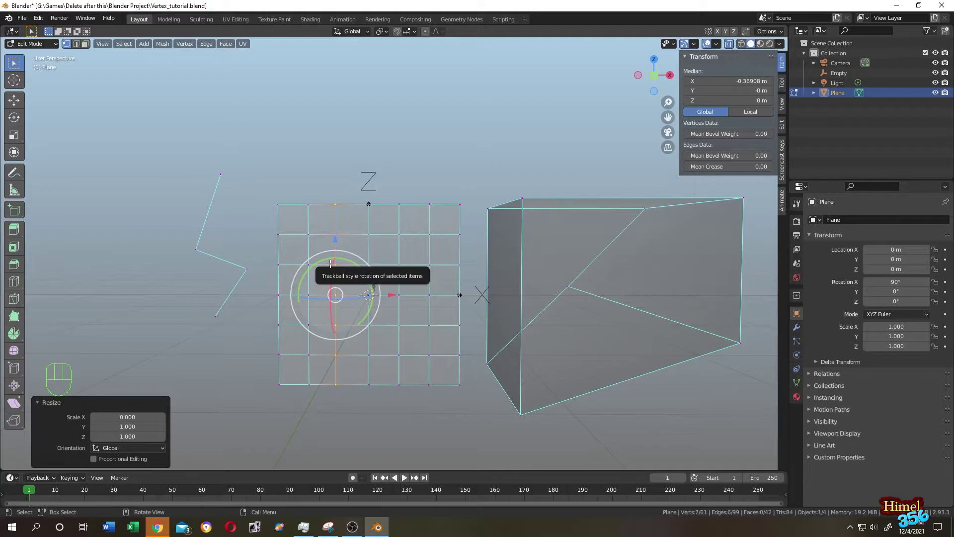
Paste -0.13098 m into the column's Median X and deselect
{"action": "left_click", "coordinate": [749, 78]}
{"action": "key", "text": "ctrl"}
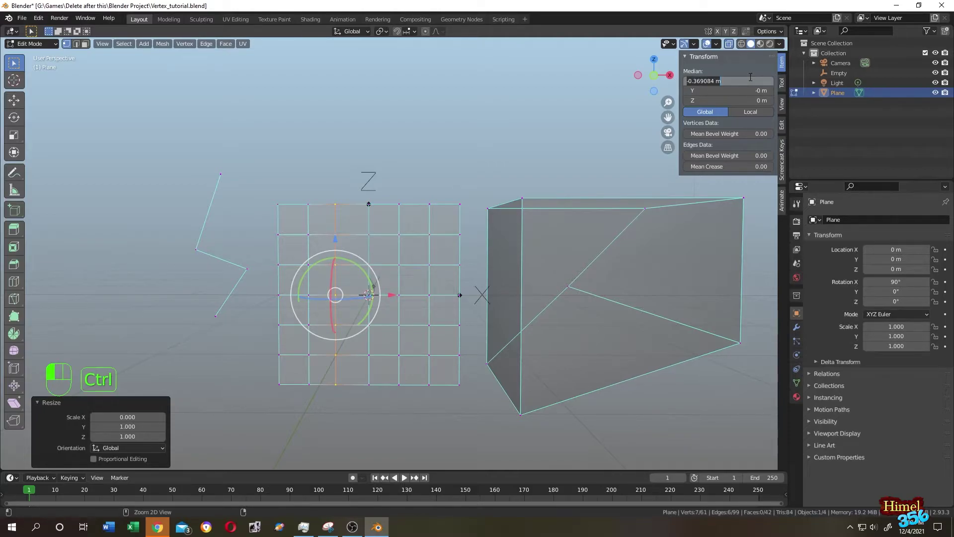
{"action": "type", "text": "-0.13098"}
{"action": "key", "text": "Return"}
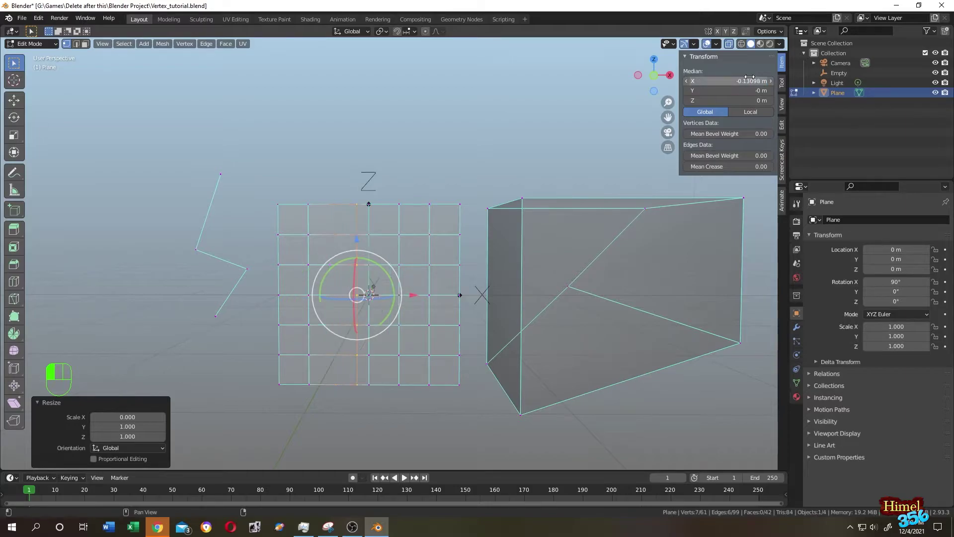
{"action": "left_click", "coordinate": [285, 137]}
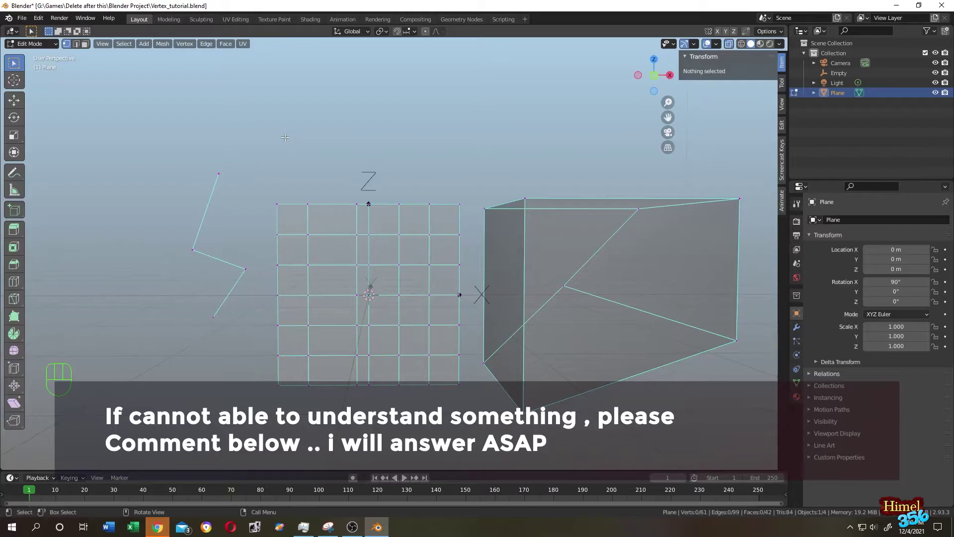
In front view, select the zigzag line's right bend vertex and copy its X value
{"action": "key", "text": "KP_1"}
{"action": "left_click", "coordinate": [321, 375]}
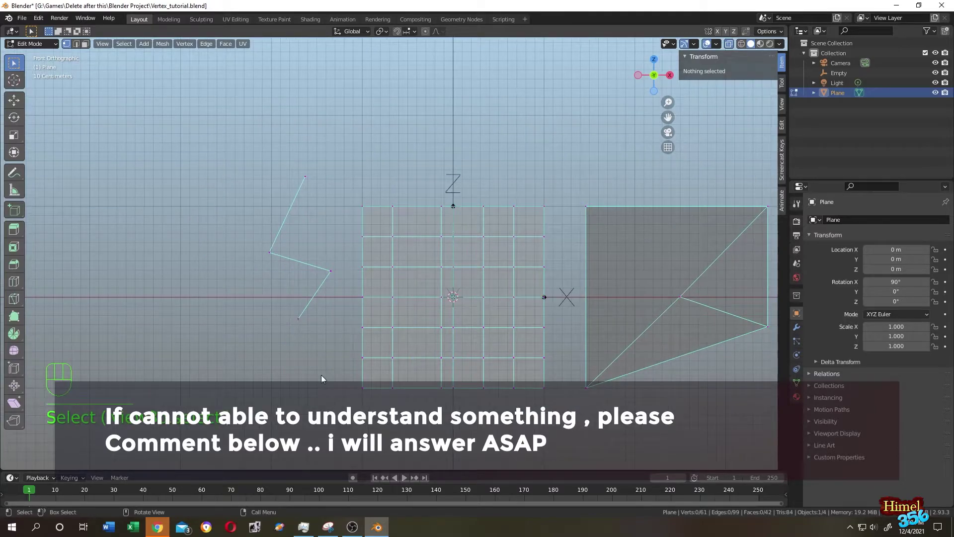
{"action": "left_click", "coordinate": [331, 271]}
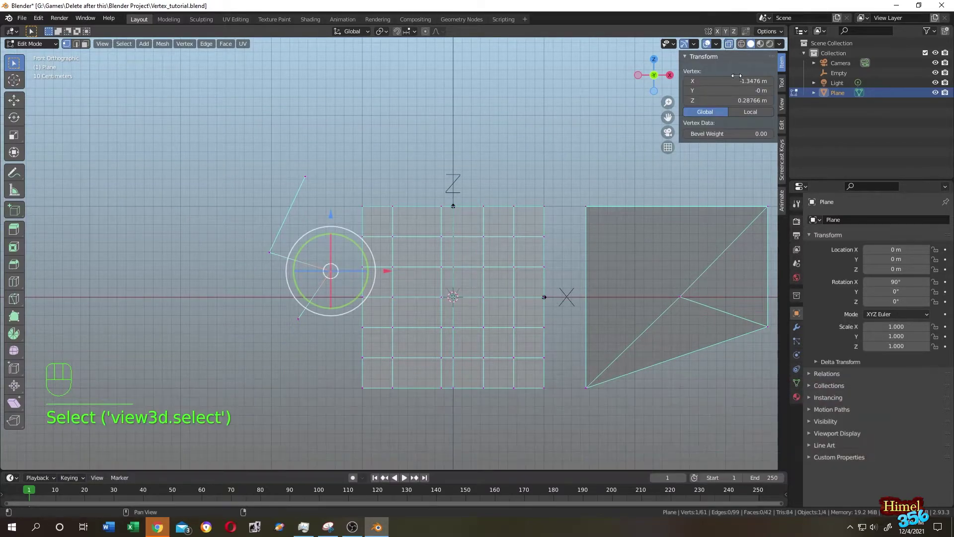
{"action": "left_click", "coordinate": [736, 77]}
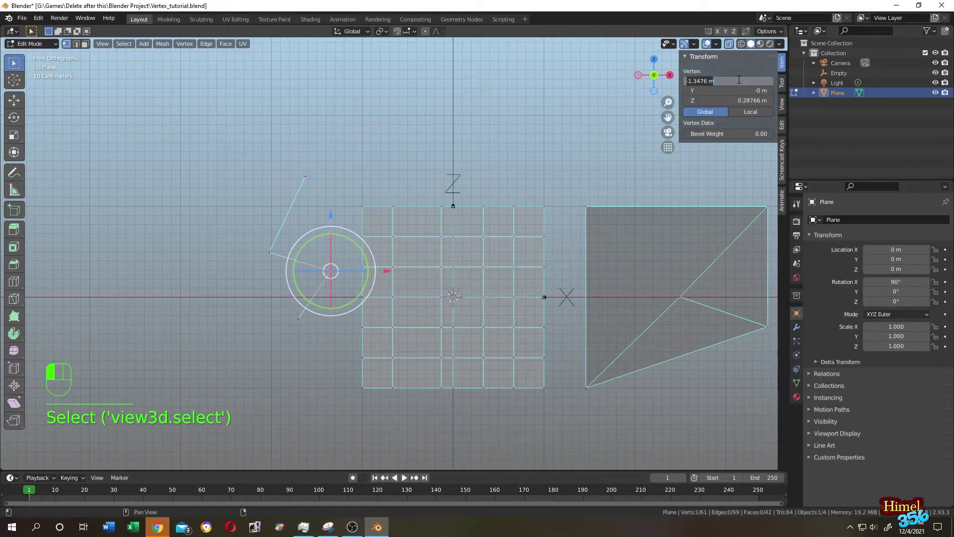
{"action": "left_click", "coordinate": [248, 156]}
Scale the zigzag line's four vertices to zero along X and set Median X to -1.3476 m
{"action": "left_click_drag", "start_coordinate": [187, 136], "coordinate": [343, 374]}
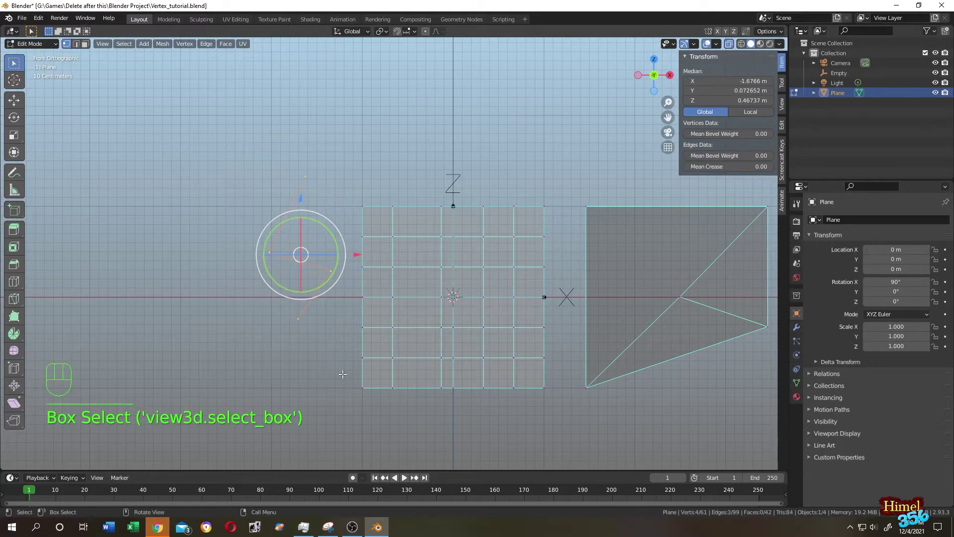
{"action": "key", "text": "s"}
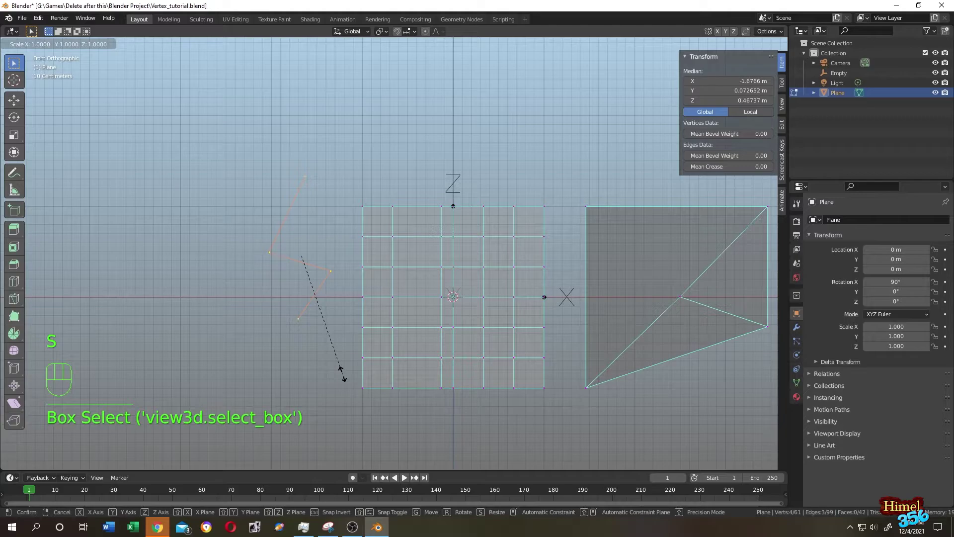
{"action": "type", "text": "x"}
{"action": "type", "text": "0"}
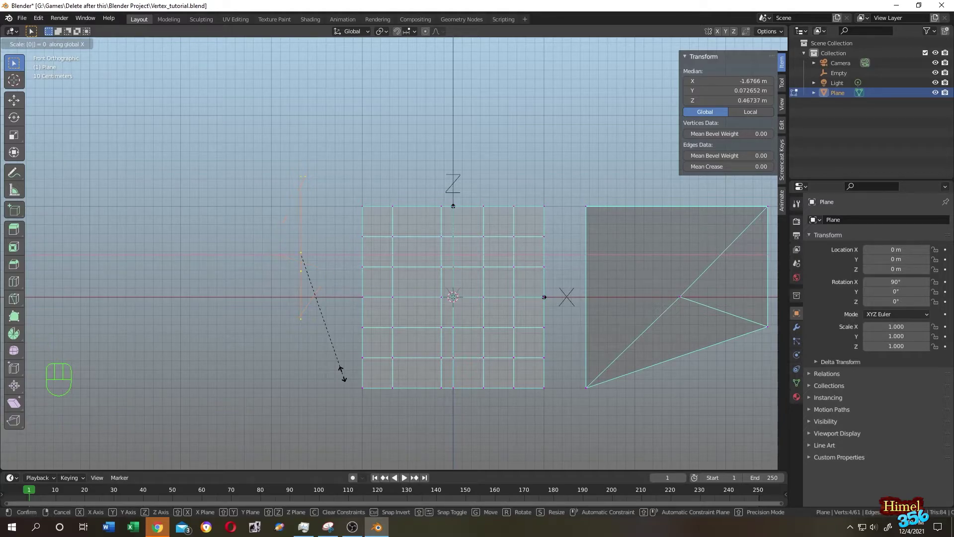
{"action": "key", "text": "Return"}
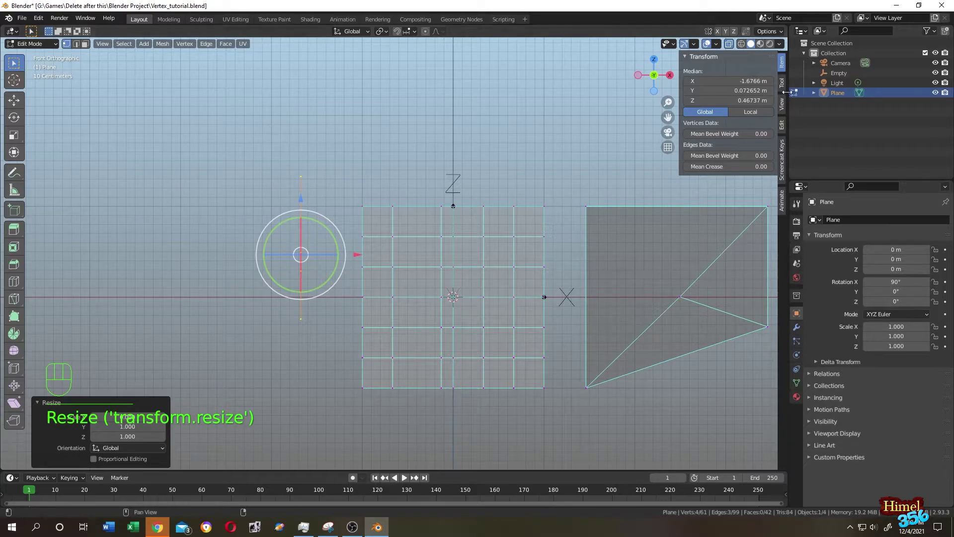
{"action": "left_click", "coordinate": [754, 82]}
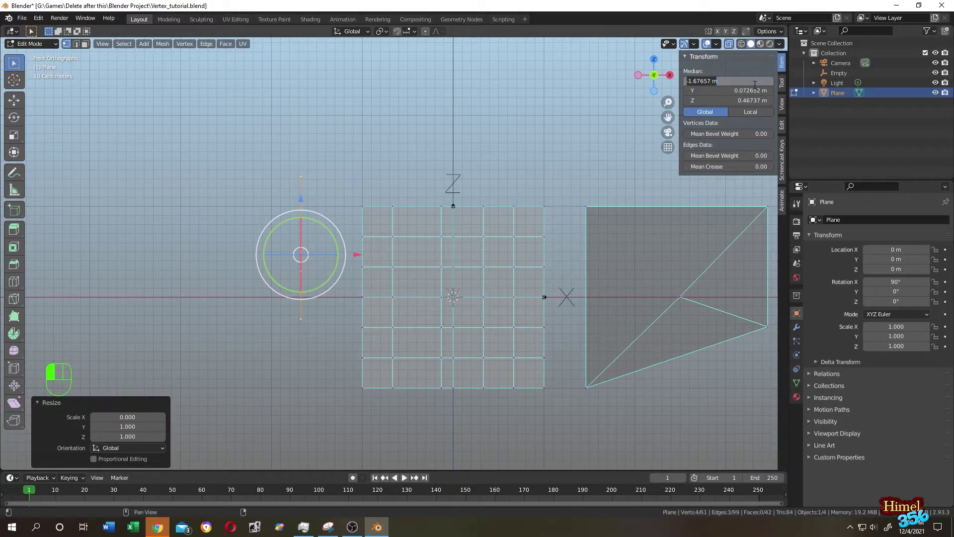
{"action": "type", "text": "-1.3476"}
{"action": "key", "text": "Return"}
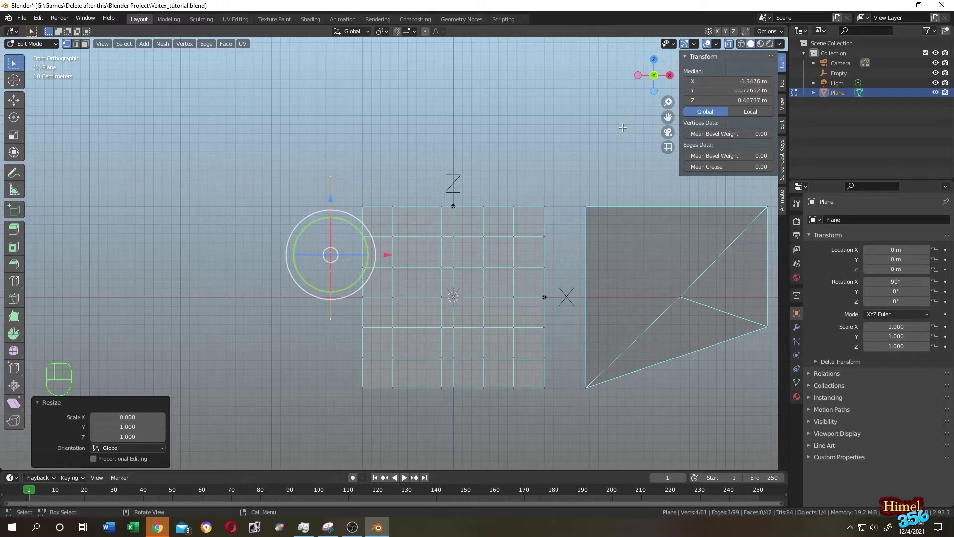
Orbit into perspective, undo the line's flattening, and deselect all
{"action": "middle_click_drag", "start_coordinate": [623, 128], "coordinate": [538, 190]}
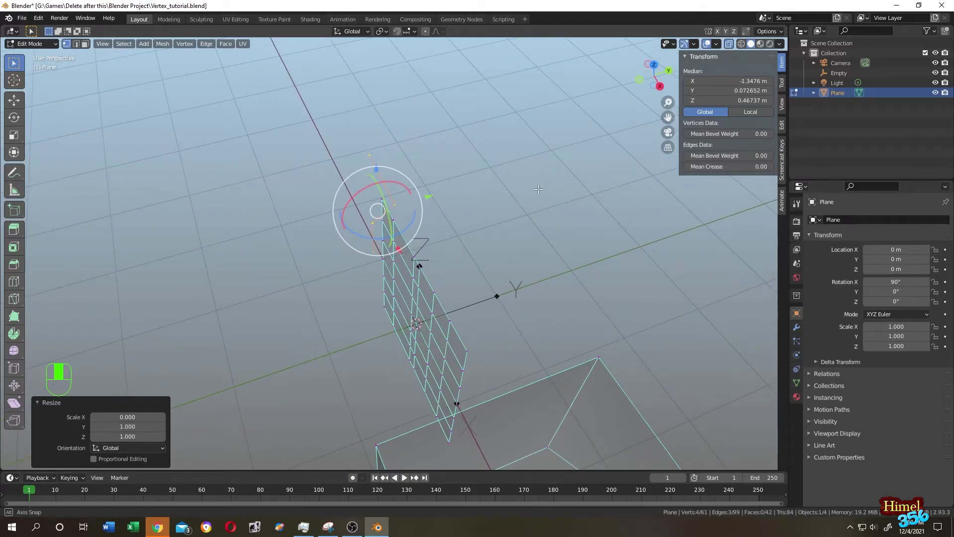
{"action": "middle_click_drag", "start_coordinate": [539, 189], "coordinate": [341, 308]}
{"action": "key", "text": "ctrl+z"}
{"action": "key", "text": "ctrl+z"}
{"action": "left_click", "coordinate": [466, 162]}
Copy a zigzag vertex's X, scale the line to zero along X, and set Median X to -1.3476 m
{"action": "left_click", "coordinate": [330, 274]}
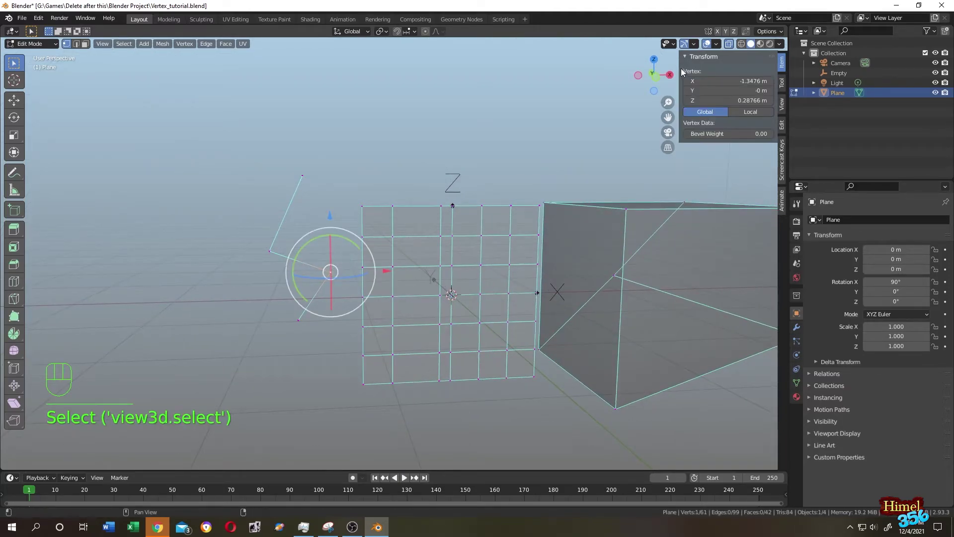
{"action": "left_click", "coordinate": [719, 82]}
{"action": "key", "text": "ctrl+c"}
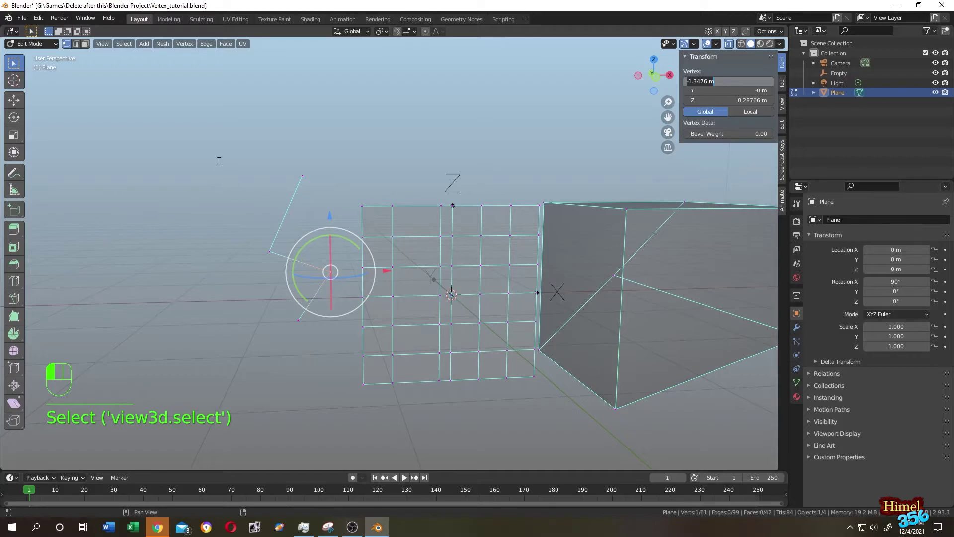
{"action": "left_click_drag", "start_coordinate": [208, 141], "coordinate": [342, 367]}
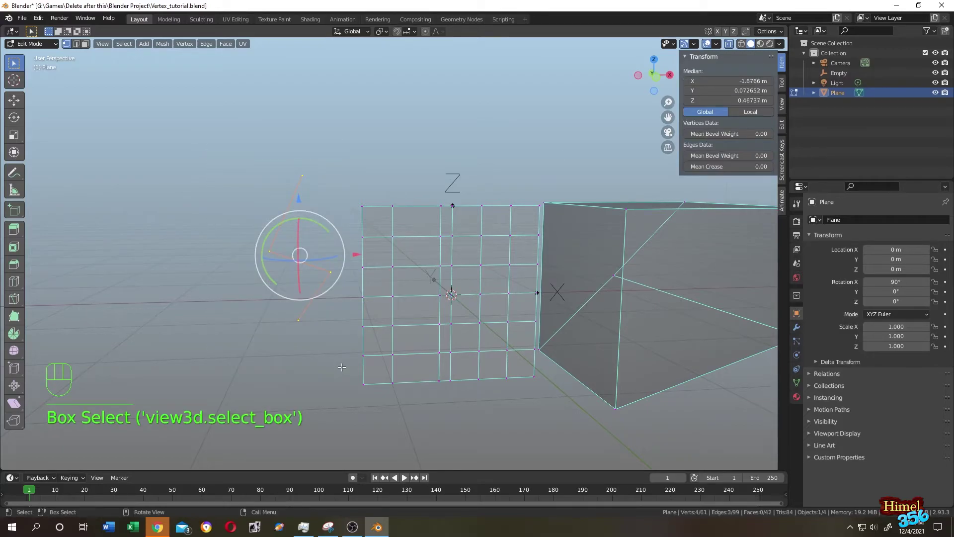
{"action": "key", "text": "s"}
{"action": "type", "text": "x"}
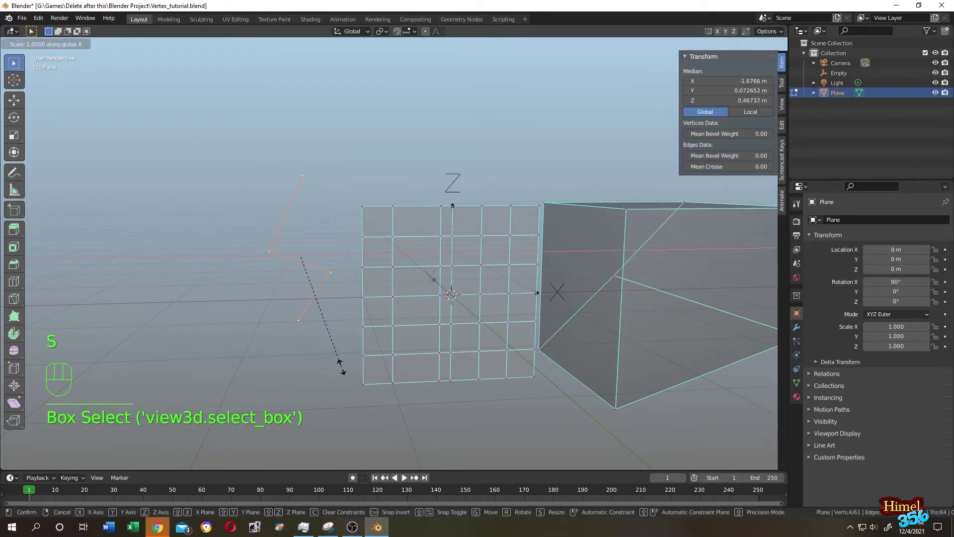
{"action": "type", "text": "0"}
{"action": "key", "text": "Return"}
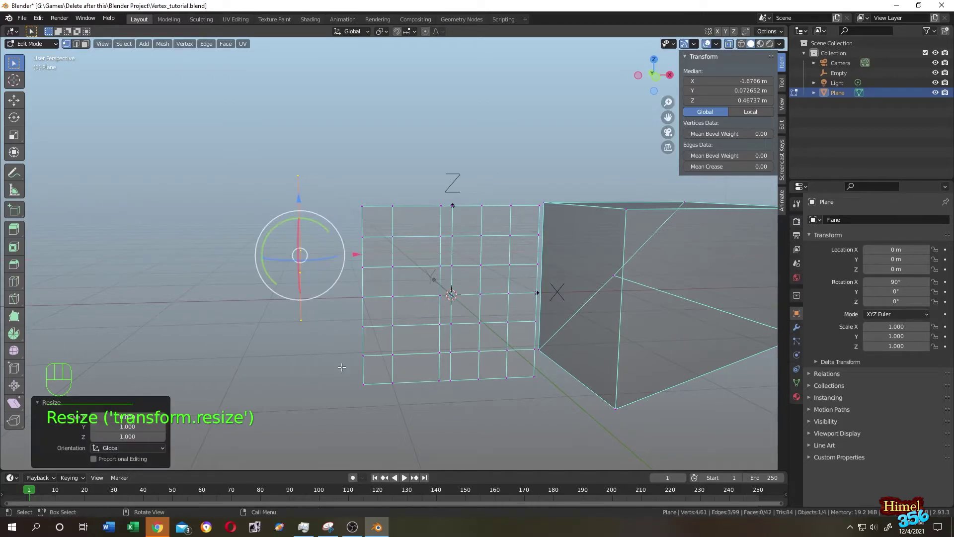
{"action": "left_click", "coordinate": [756, 80]}
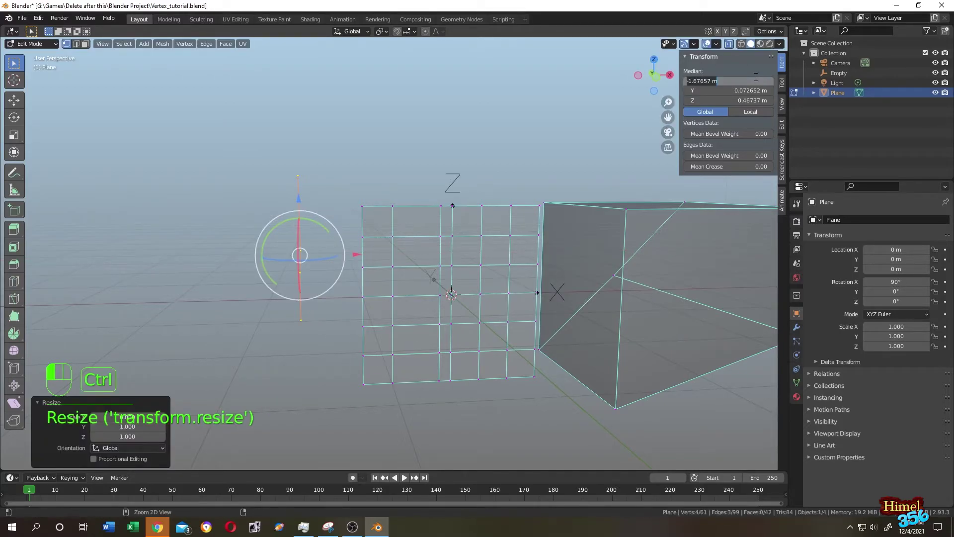
{"action": "key", "text": "ctrl+v"}
{"action": "key", "text": "Return"}
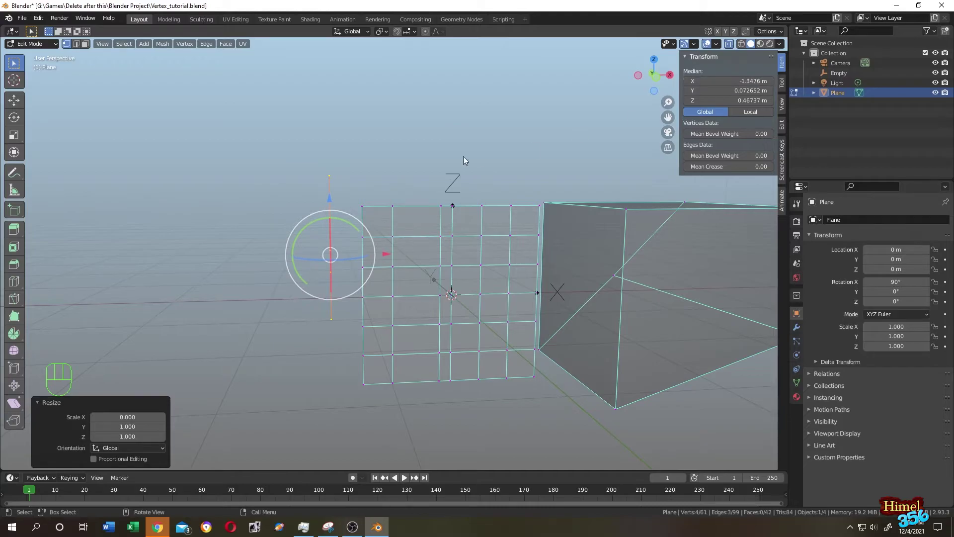
Select one vertex of the straightened line and read its Y coordinate, 0 m
{"action": "left_click", "coordinate": [285, 289]}
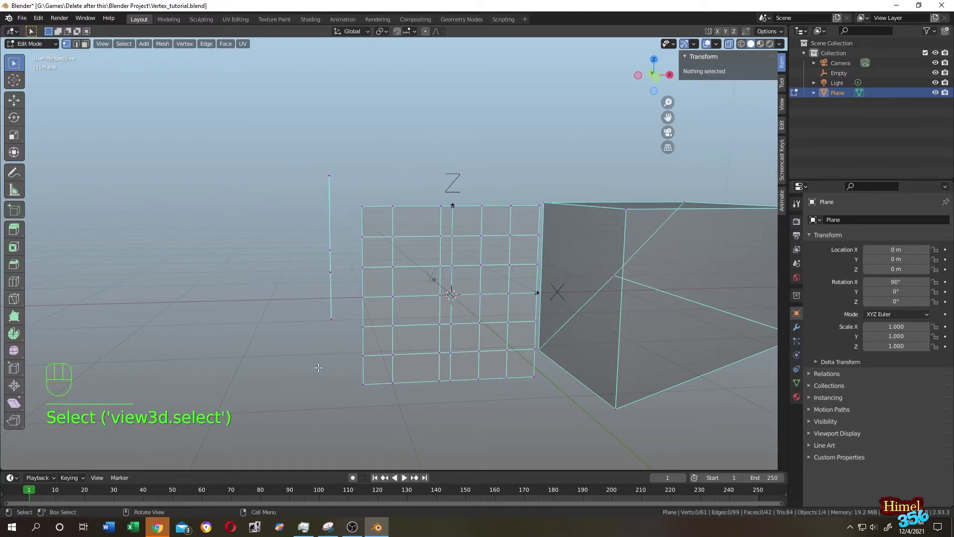
{"action": "left_click", "coordinate": [331, 271]}
{"action": "left_click", "coordinate": [746, 91]}
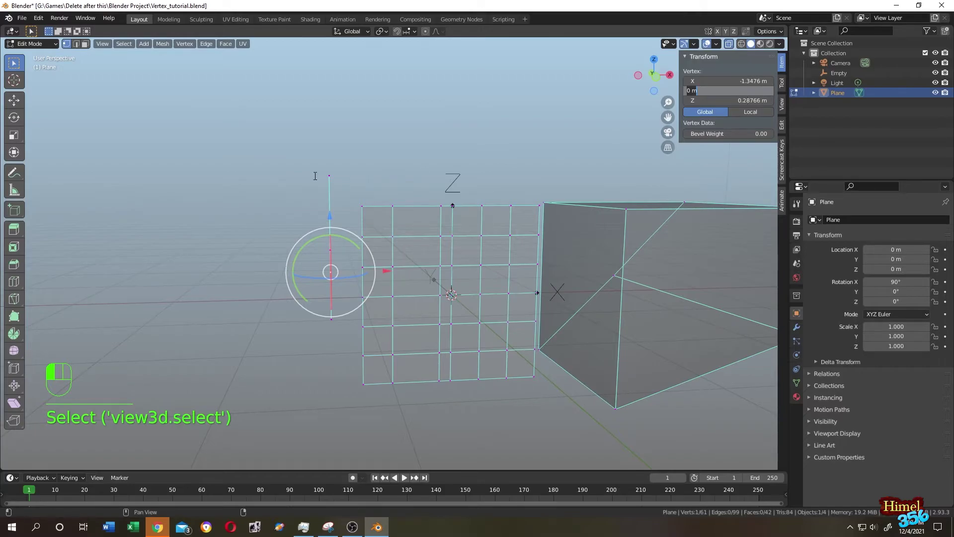
{"action": "key", "text": "Return"}
Scale the line's four vertices to zero along Y, set Median Y to 0 m, and deselect
{"action": "left_click_drag", "start_coordinate": [270, 133], "coordinate": [351, 388]}
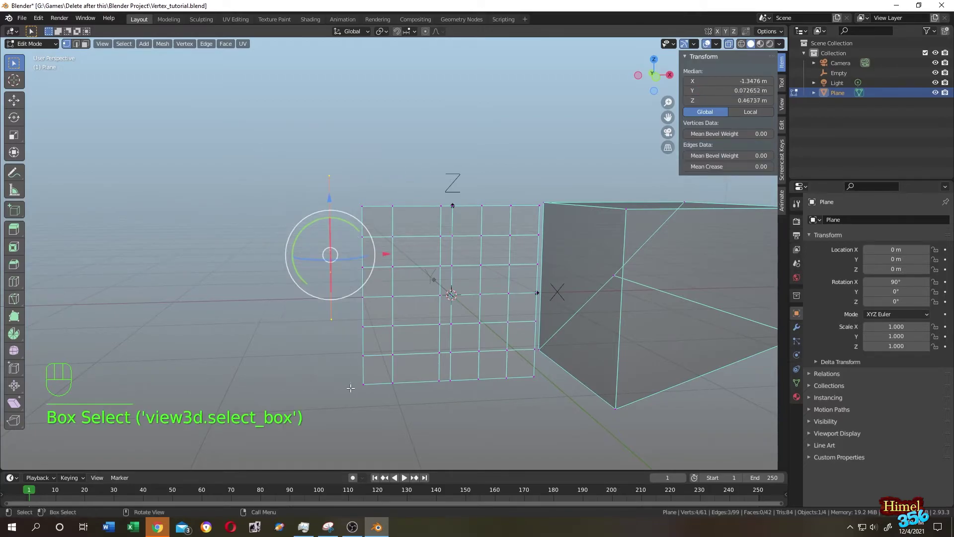
{"action": "key", "text": "s"}
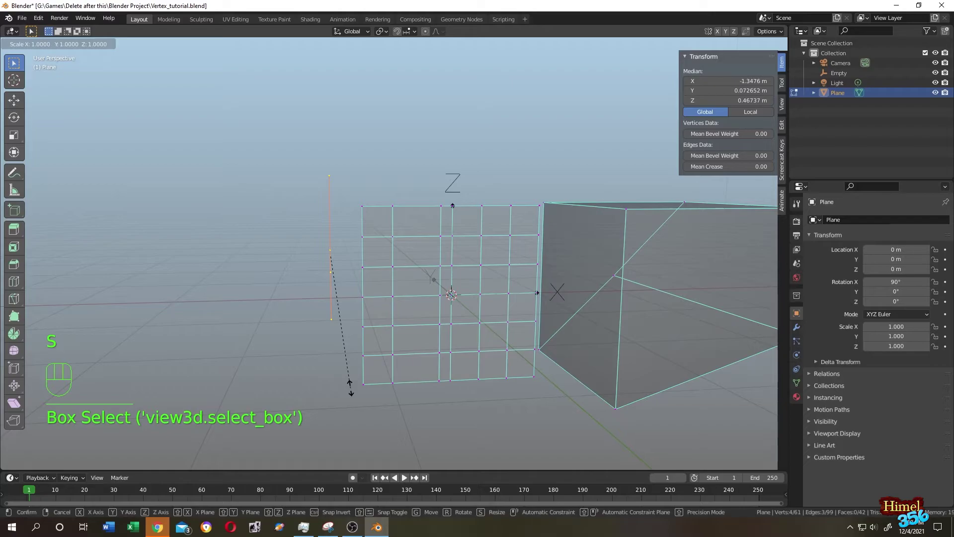
{"action": "type", "text": "y"}
{"action": "type", "text": "0"}
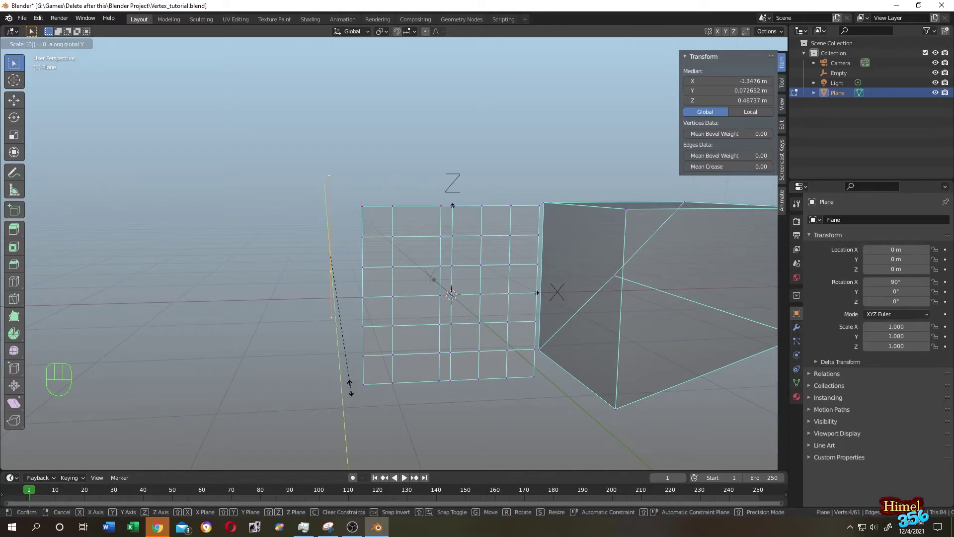
{"action": "key", "text": "Return"}
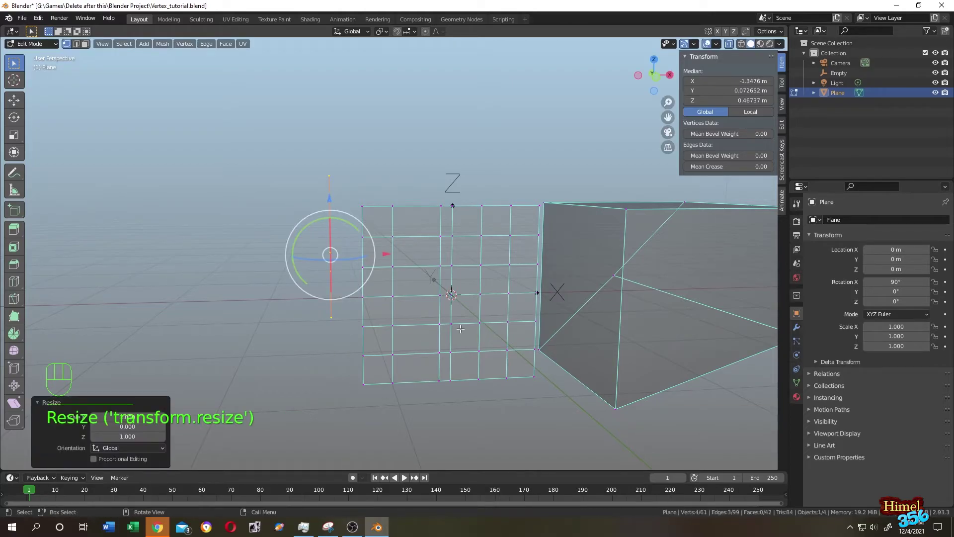
{"action": "key", "text": "BackSpace"}
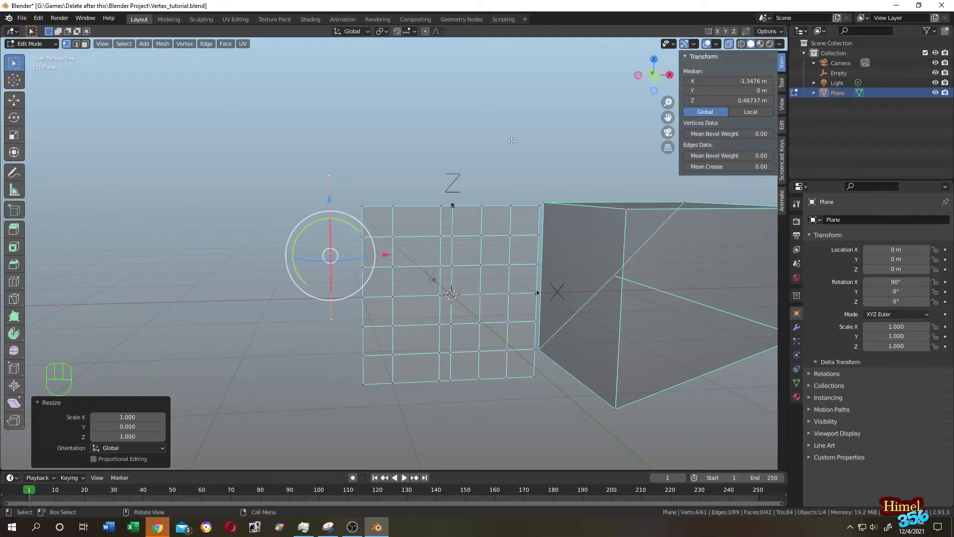
{"action": "left_click", "coordinate": [511, 164]}
{"action": "middle_click_drag", "start_coordinate": [511, 164], "coordinate": [589, 314]}
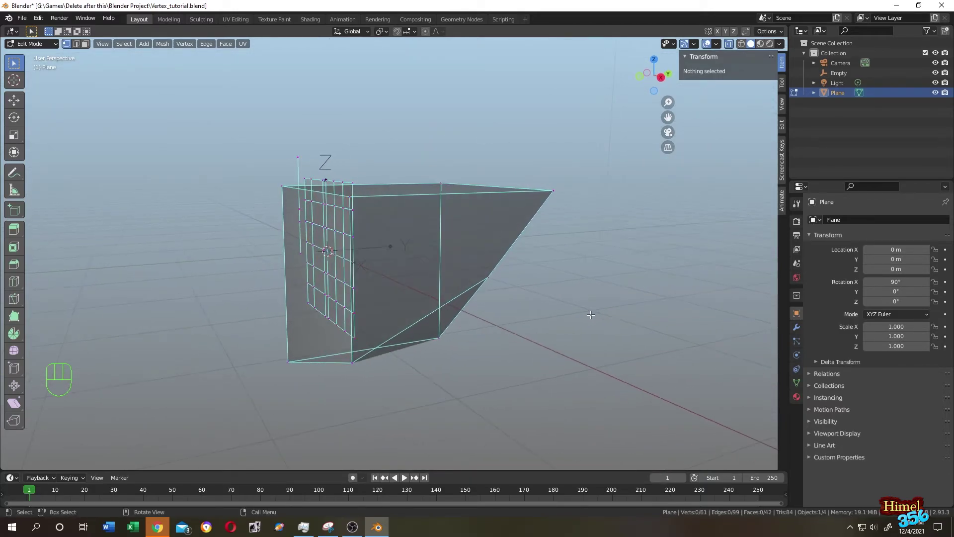
Select the wedge's lower corner vertex and inspect it from the Right Ortho view
{"action": "left_click", "coordinate": [352, 362]}
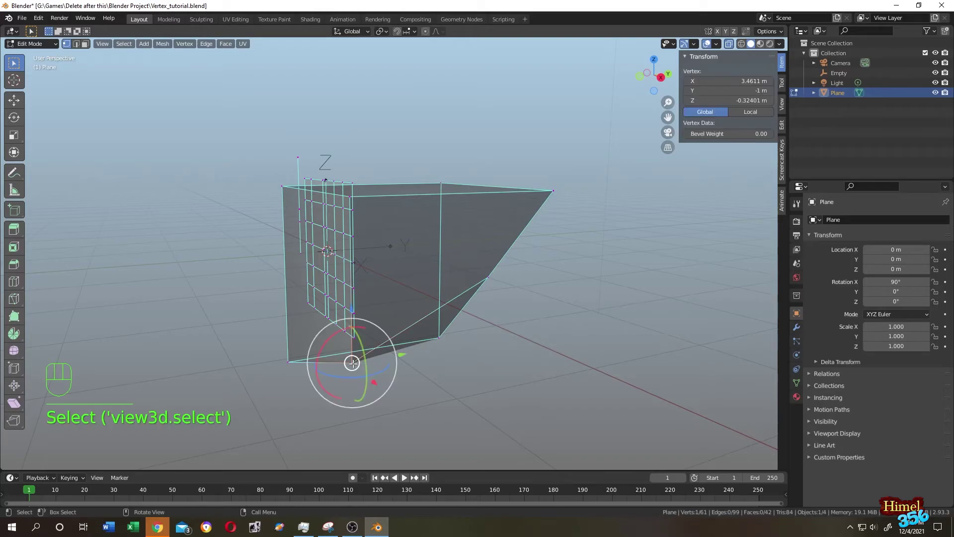
{"action": "left_click", "coordinate": [488, 277]}
{"action": "key", "text": "KP_3"}
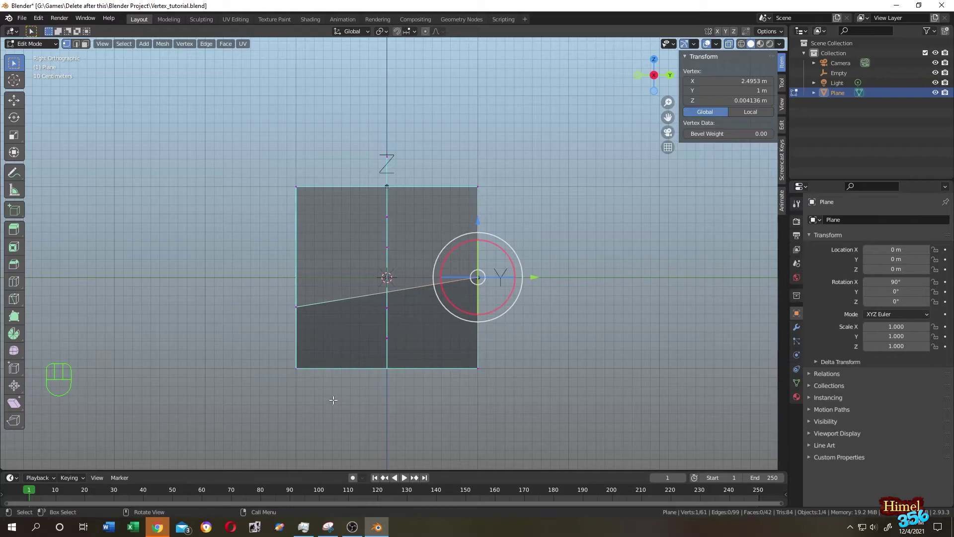
{"action": "middle_click_drag", "start_coordinate": [217, 342], "coordinate": [202, 317]}
Raise the corner vertex along Z and slide it inward along X to X 3.0813 m
{"action": "left_click", "coordinate": [537, 329]}
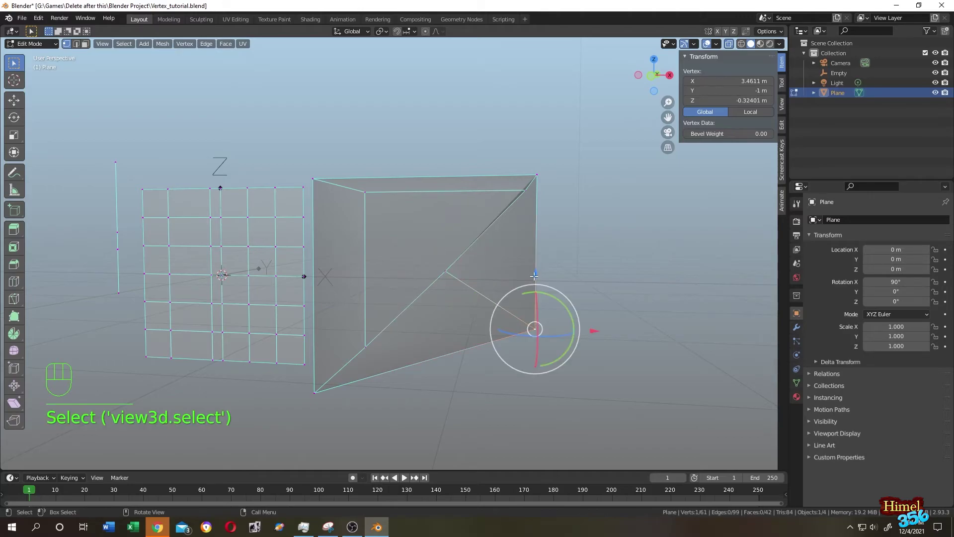
{"action": "left_click_drag", "start_coordinate": [537, 273], "coordinate": [518, 269]}
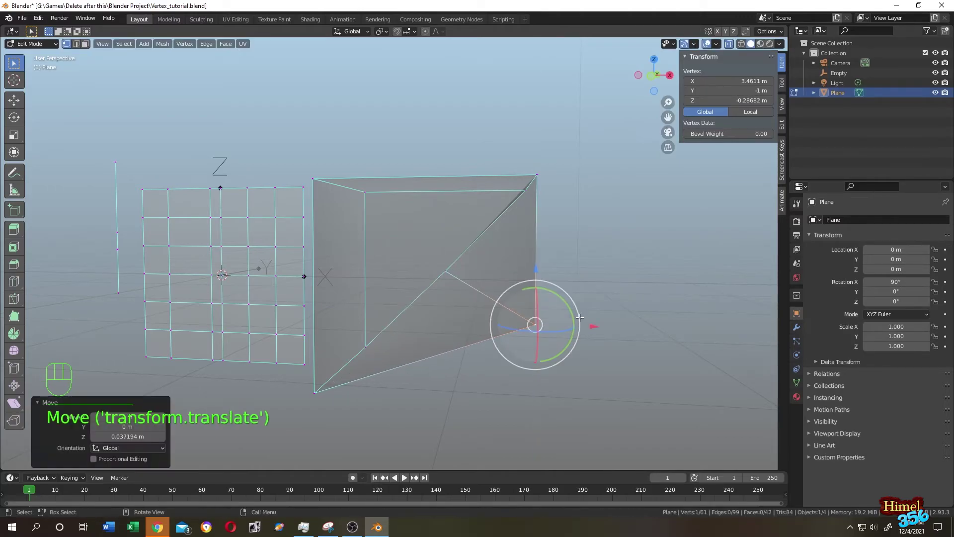
{"action": "left_click_drag", "start_coordinate": [596, 327], "coordinate": [546, 332]}
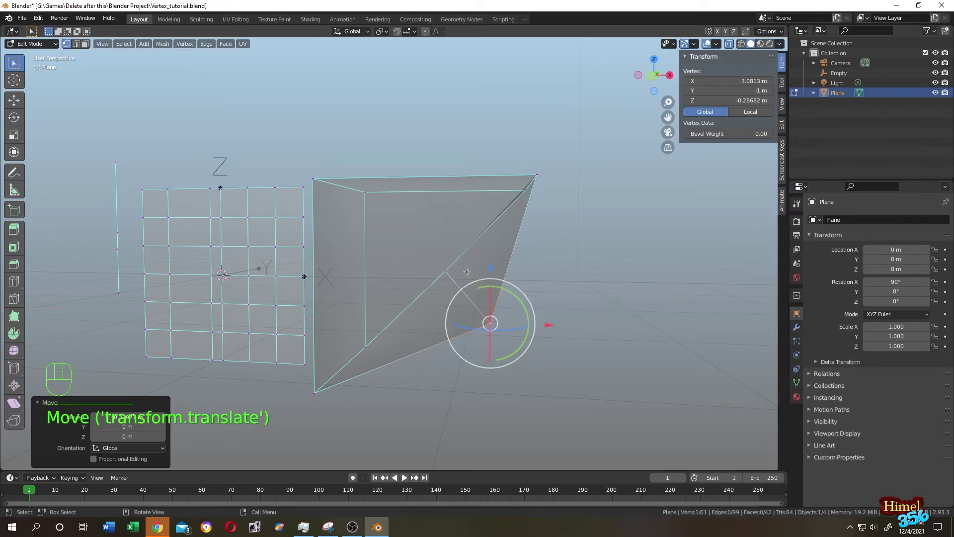
{"action": "left_click", "coordinate": [446, 273]}
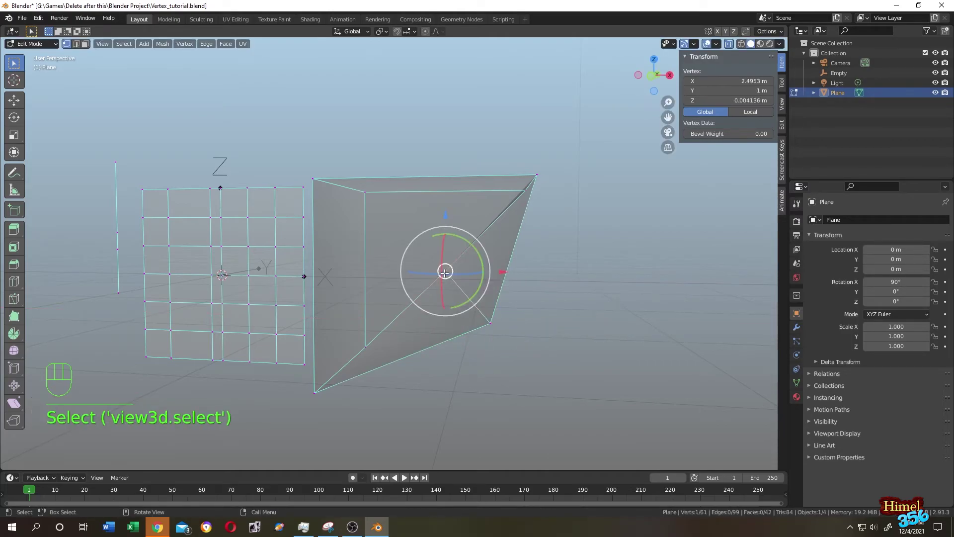
Copy Z 0.004136 m, scale both wedge vertices to zero along Z, and set Median Z to 0.004136 m
{"action": "left_click", "coordinate": [749, 101]}
{"action": "key", "text": "ctrl+c"}
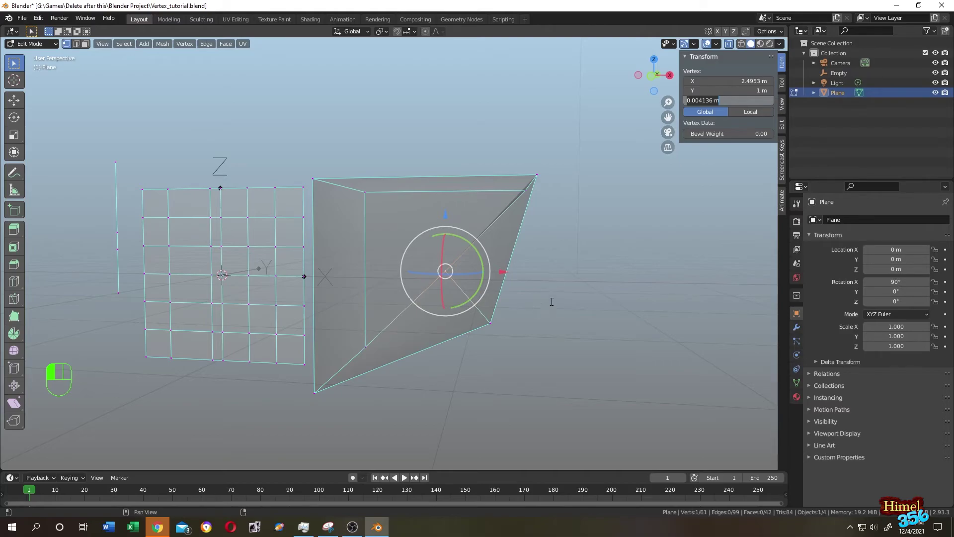
{"action": "left_click", "coordinate": [567, 293]}
{"action": "left_click_drag", "start_coordinate": [612, 252], "coordinate": [472, 323]}
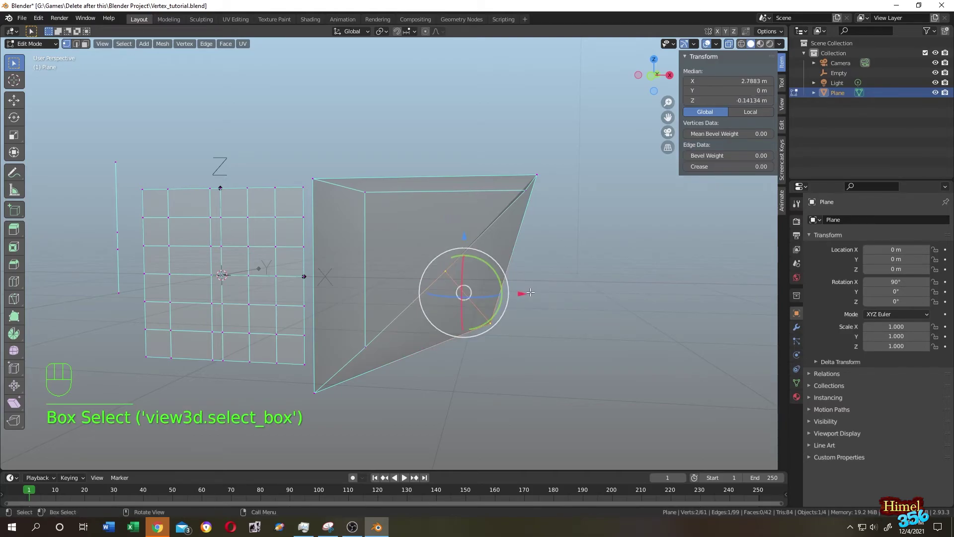
{"action": "key", "text": "s"}
{"action": "key", "text": "z"}
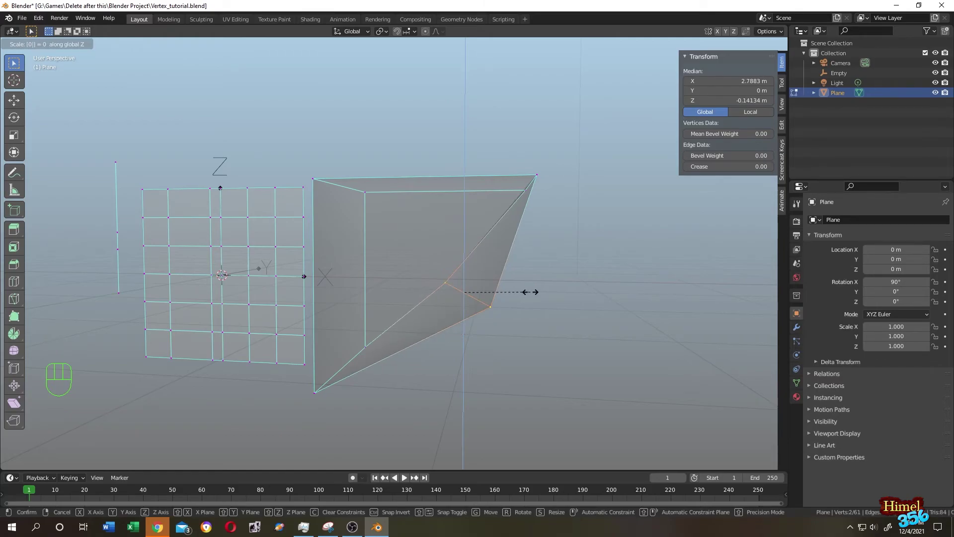
{"action": "left_click", "coordinate": [522, 292]}
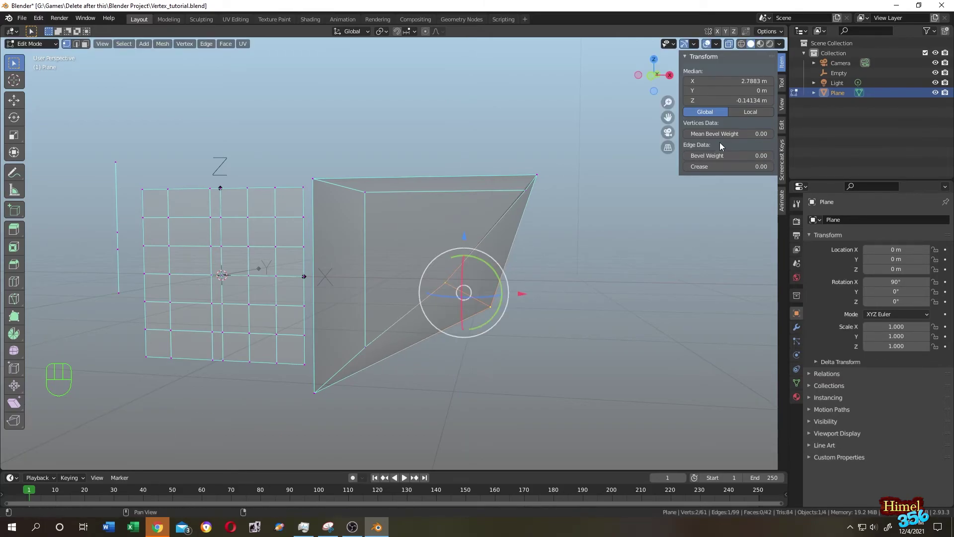
{"action": "left_click", "coordinate": [741, 100]}
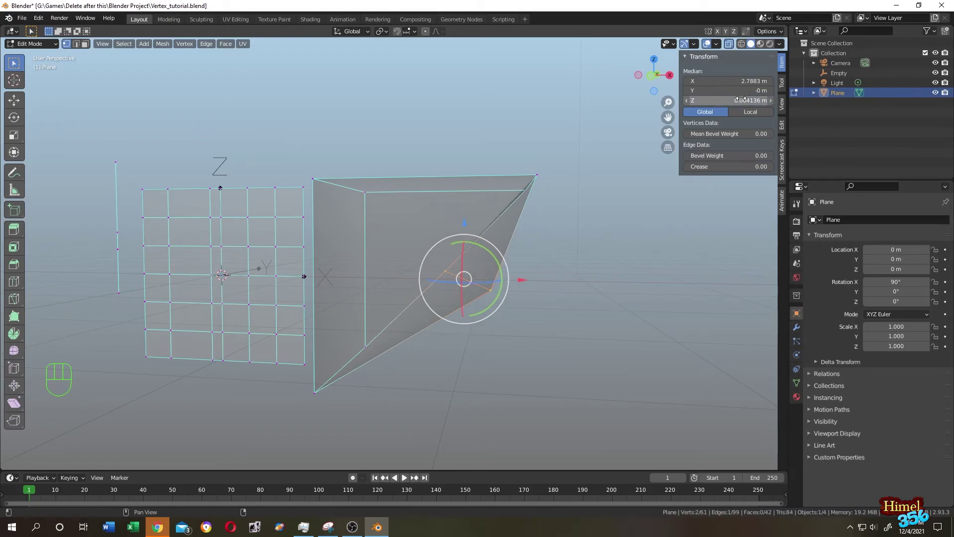
{"action": "left_click", "coordinate": [607, 246]}
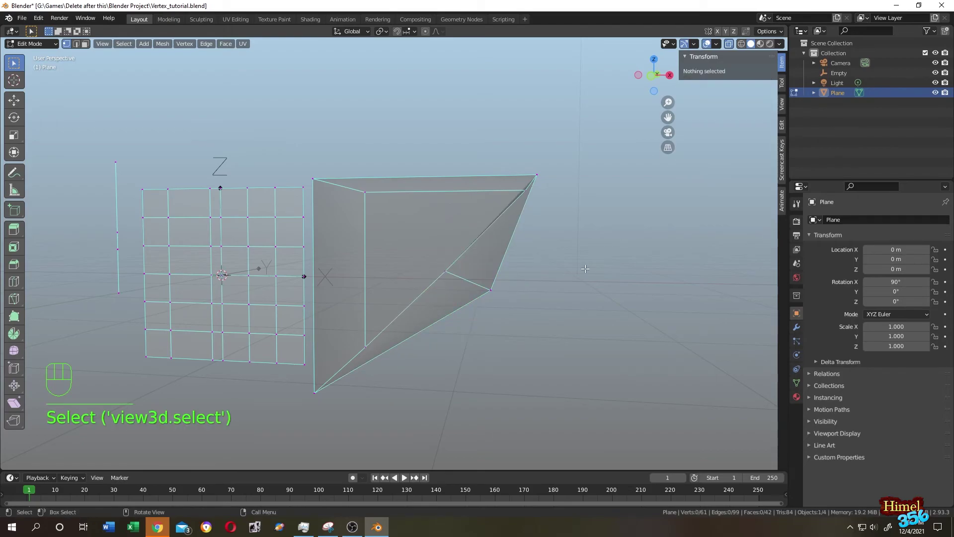
{"action": "left_click", "coordinate": [444, 273]}
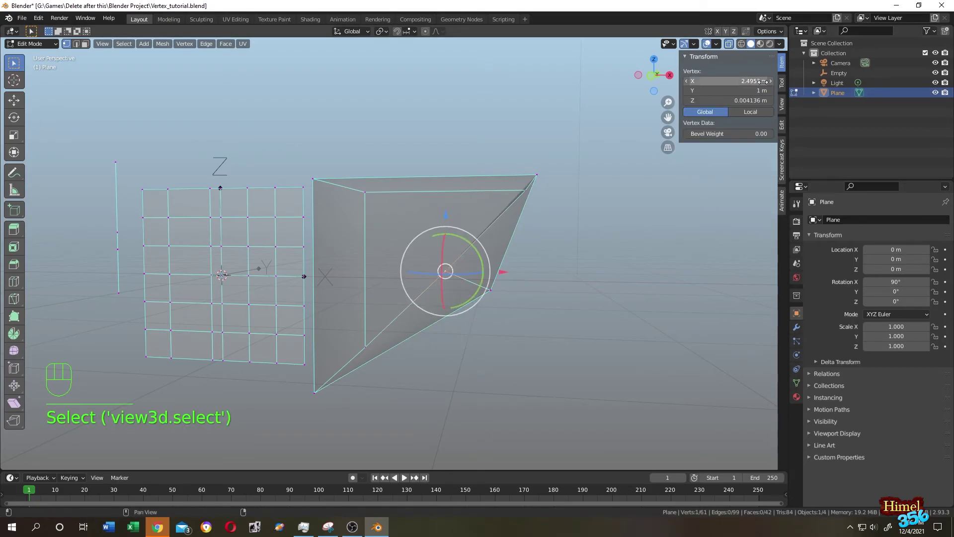